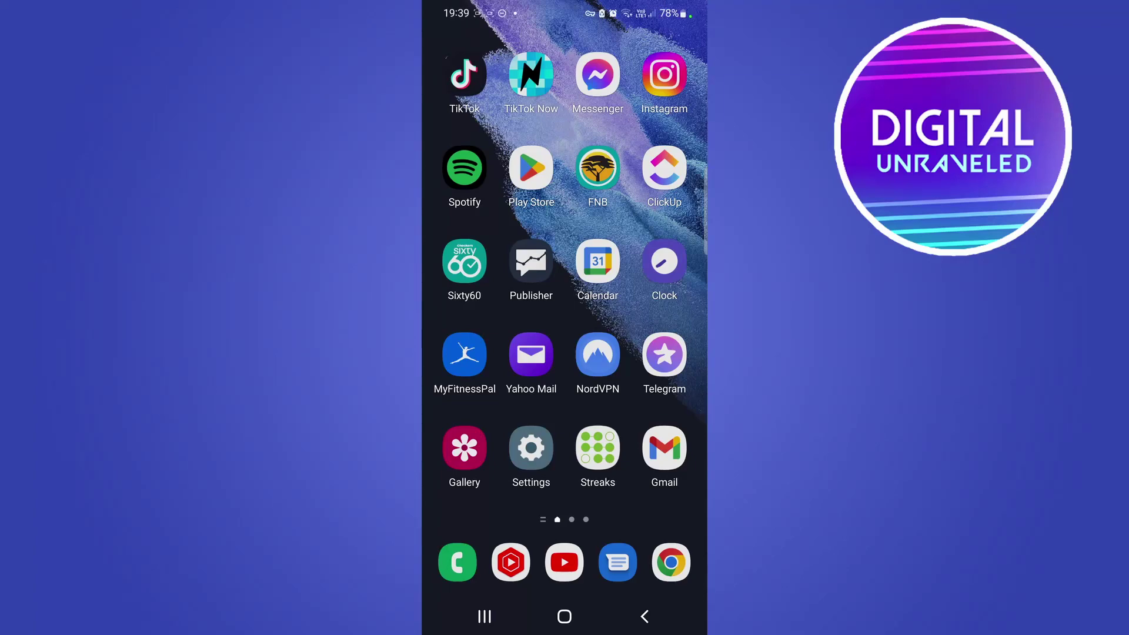
# - Swipe to the home screen's second app page, where Snapchat is
pyautogui.moveTo(635, 317); pyautogui.dragTo(476, 317)
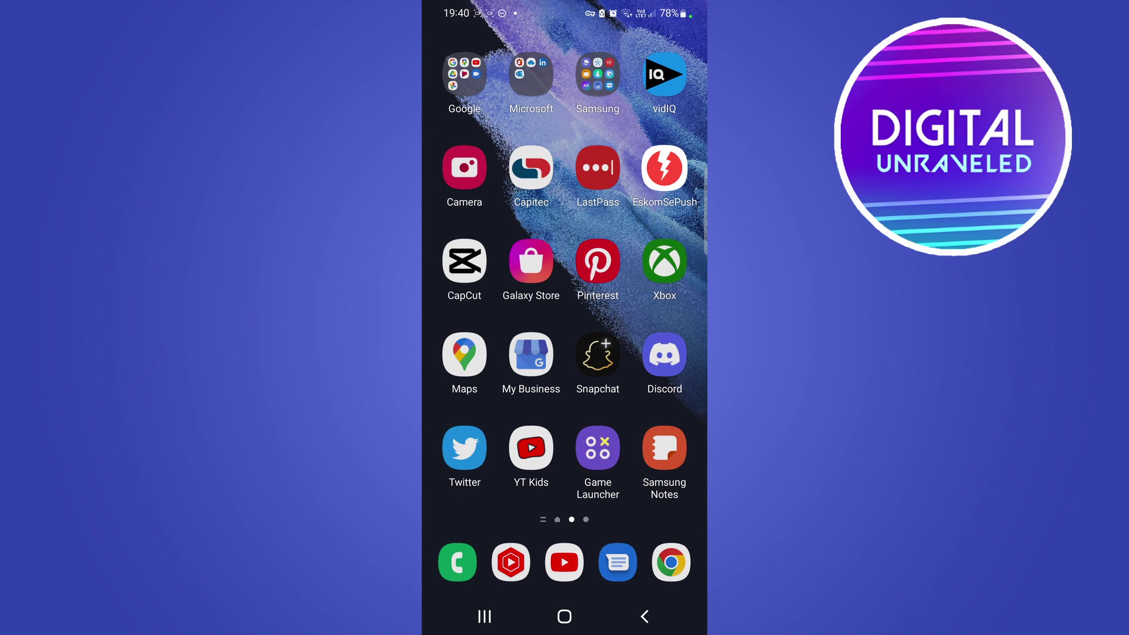
# - Launch Snapchat and go to the profile page via the Bitmoji avatar
pyautogui.click(597, 354)
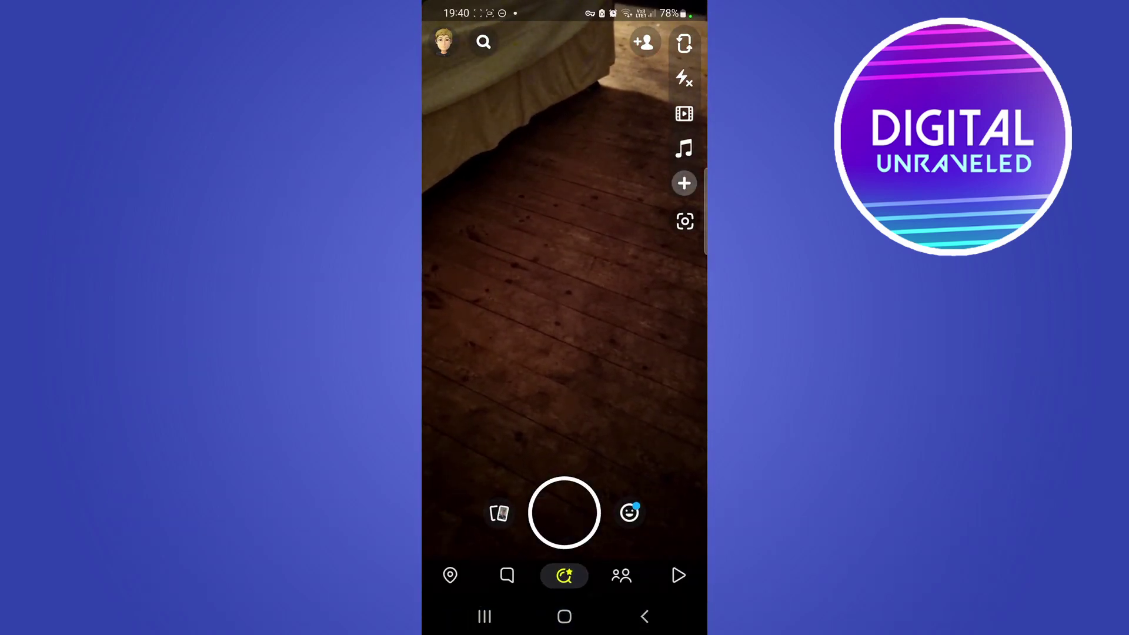
pyautogui.click(445, 42)
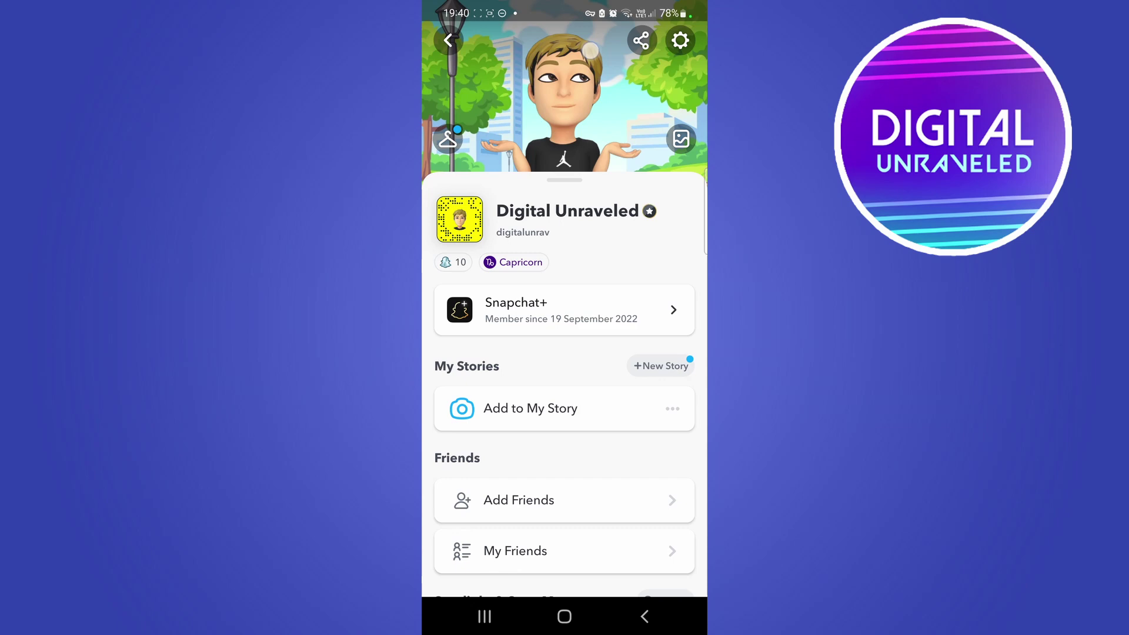
pyautogui.moveTo(679, 190); pyautogui.dragTo(638, 208)
# - Switch off the Snapchat+ Badge on the Snapchat+ page and return to the profile
pyautogui.click(564, 310)
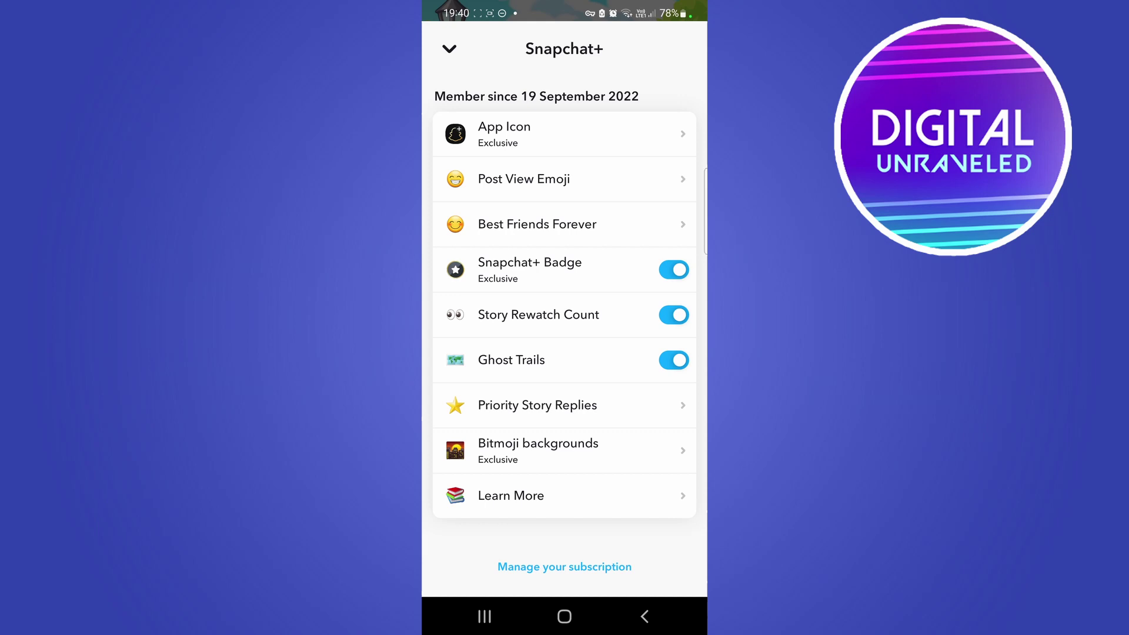
pyautogui.moveTo(611, 233); pyautogui.dragTo(609, 237)
pyautogui.click(674, 270)
pyautogui.click(449, 49)
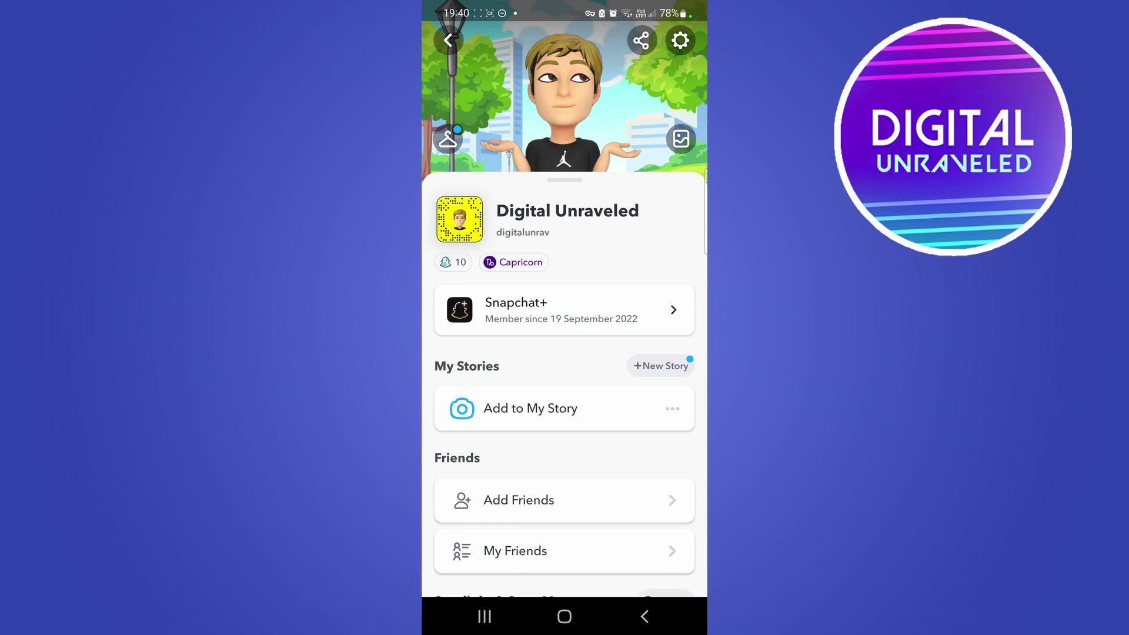
# - Reopen the Snapchat+ page through Settings under My Account
pyautogui.click(680, 40)
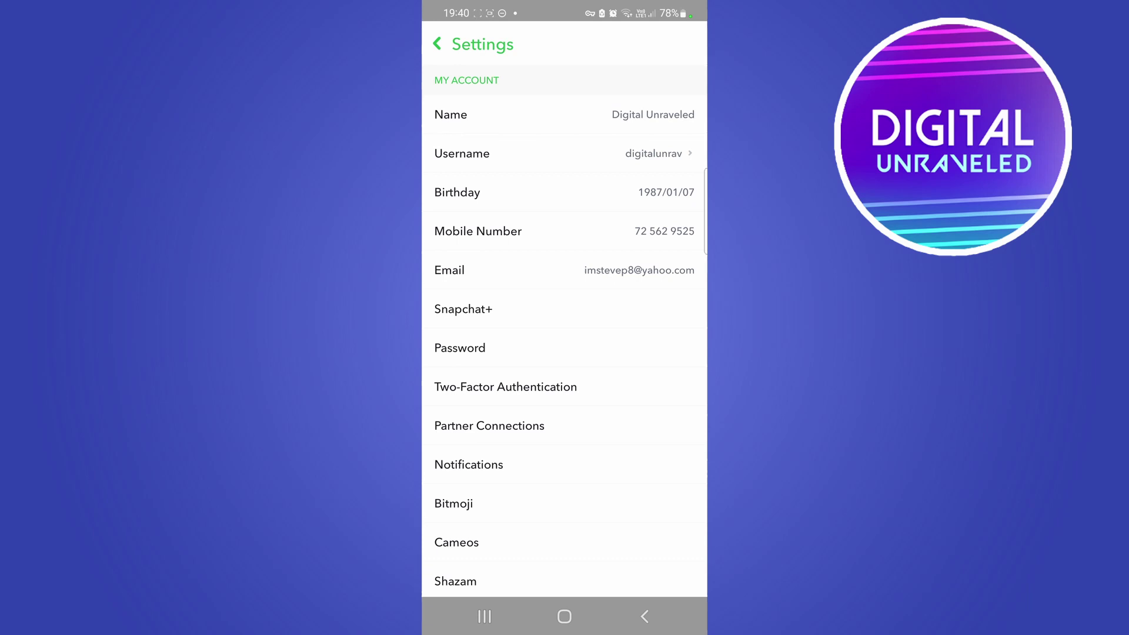
pyautogui.click(481, 309)
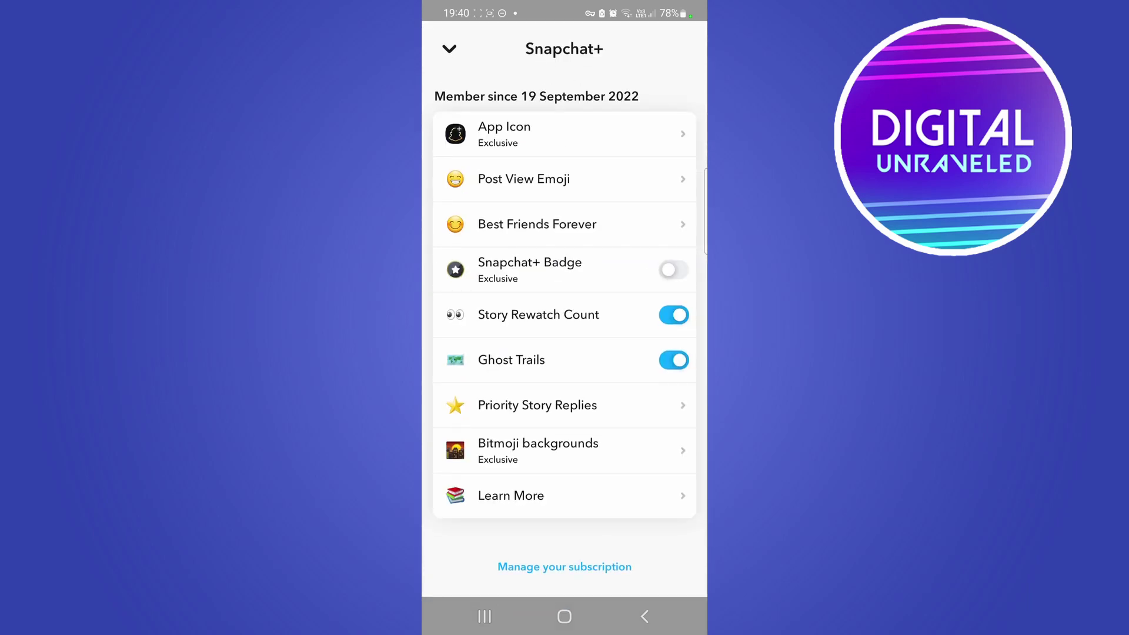